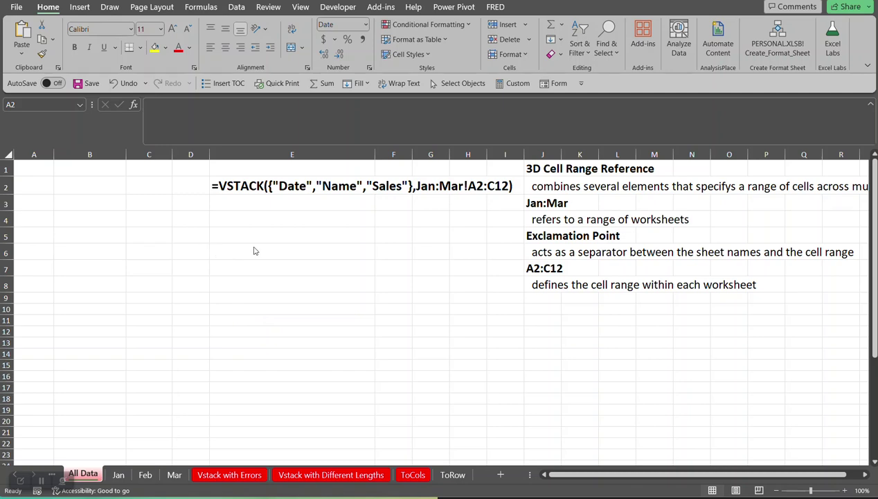
Check the Jan, Feb and Mar sheets, and stack their A2:C12 ranges in cell A2 of All Data with =VSTACK(Jan:Mar!A2:C12)
{"action": "left_click", "coordinate": [119, 475]}
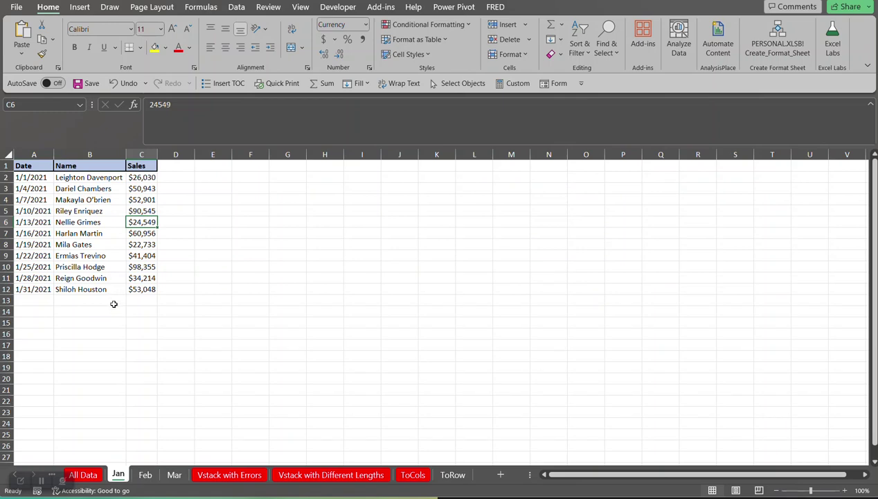
{"action": "left_click", "coordinate": [146, 475]}
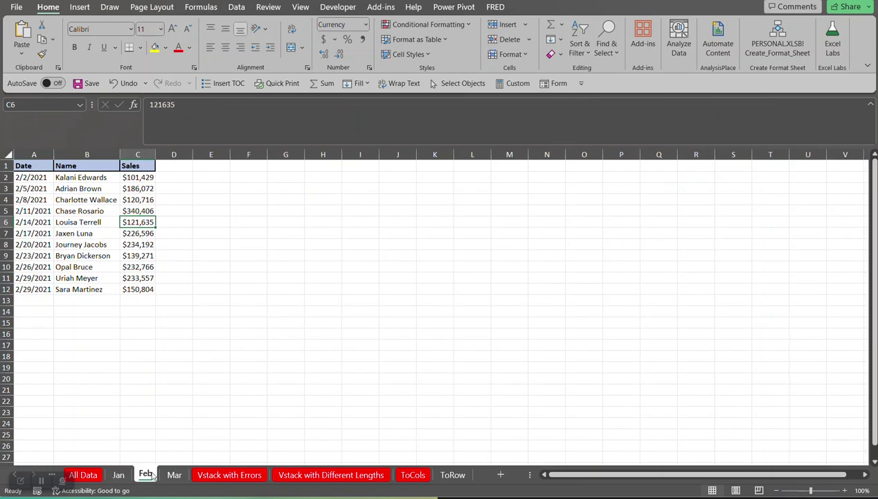
{"action": "left_click", "coordinate": [170, 475]}
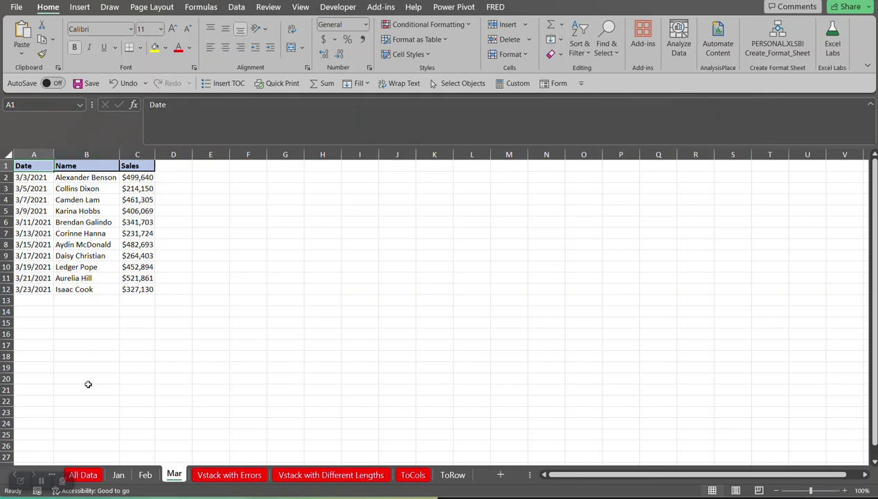
{"action": "left_click", "coordinate": [84, 474]}
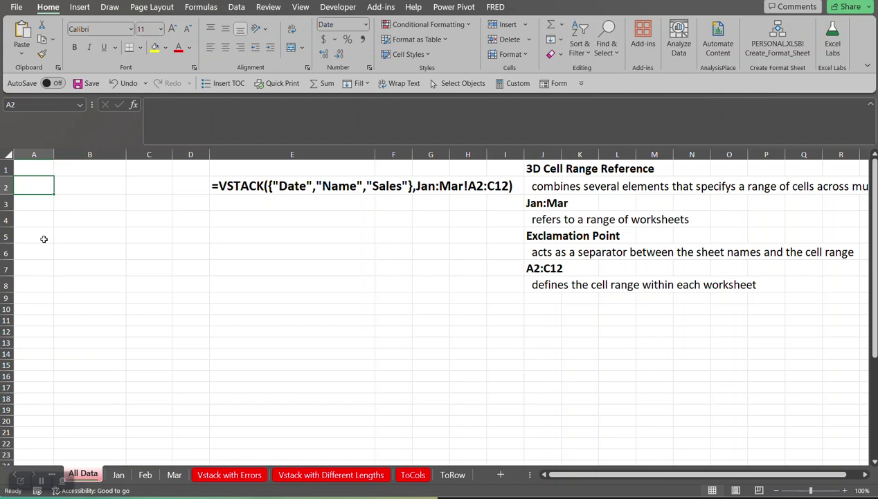
{"action": "type", "text": "="}
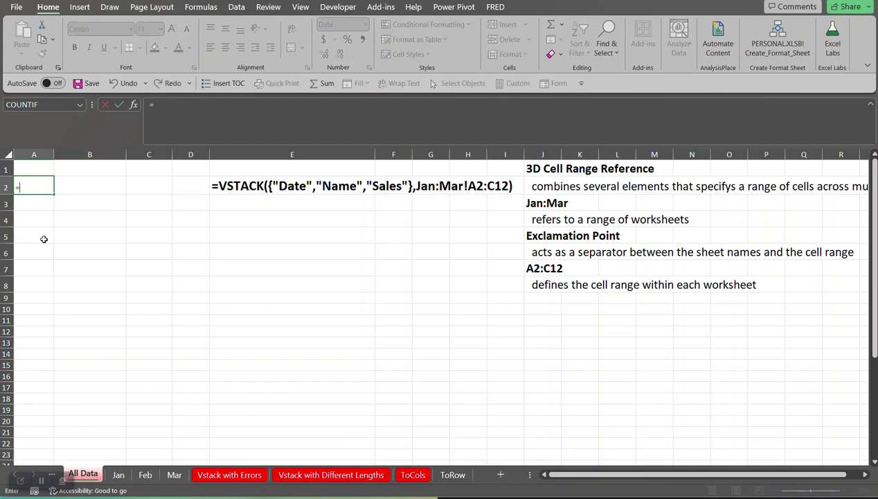
{"action": "type", "text": "vst"}
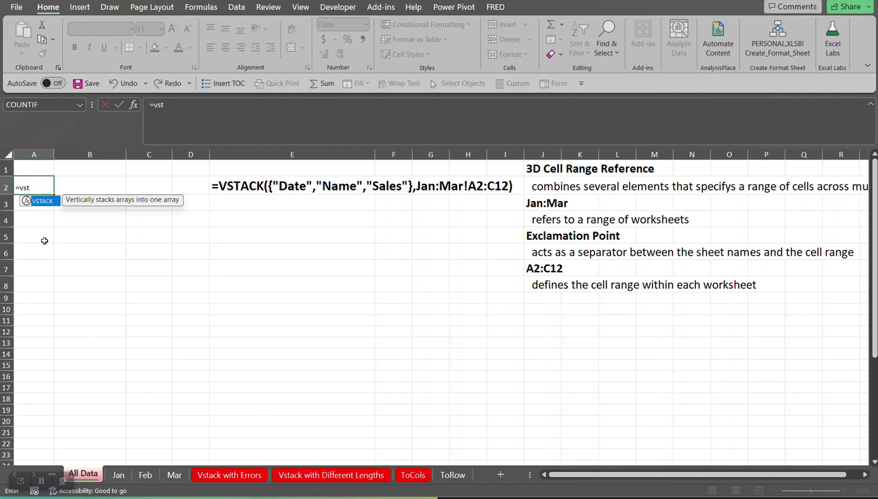
{"action": "key", "text": "Tab"}
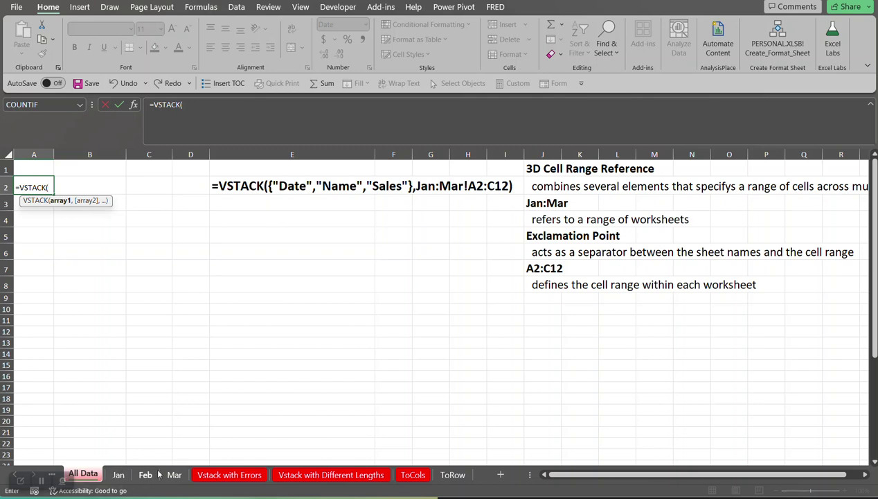
{"action": "left_click", "coordinate": [120, 476]}
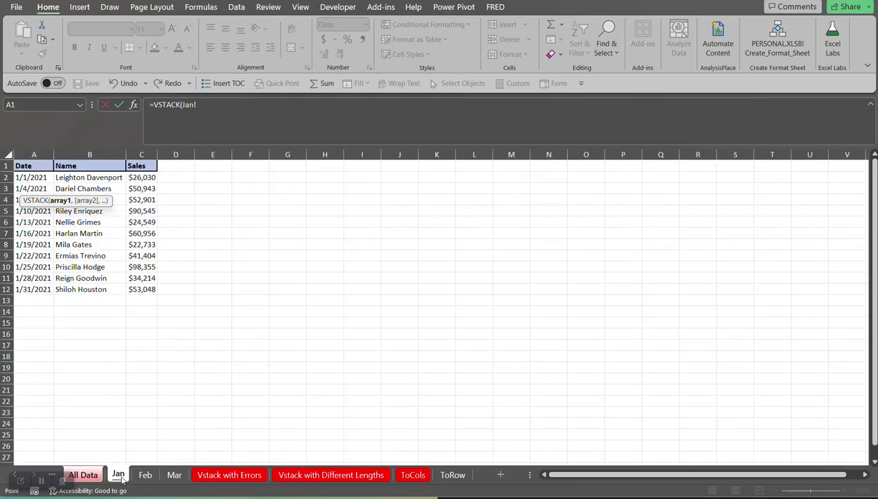
{"action": "left_click", "coordinate": [174, 475], "text": "shift"}
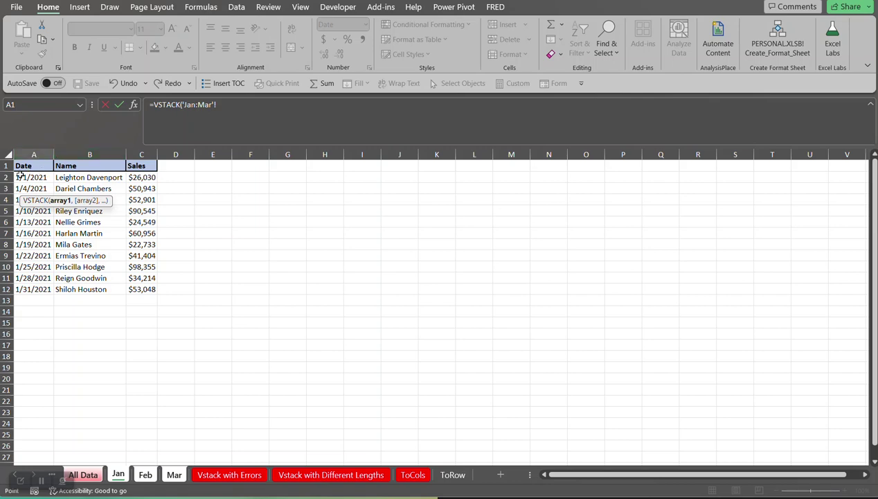
{"action": "left_click_drag", "start_coordinate": [20, 175], "coordinate": [137, 284]}
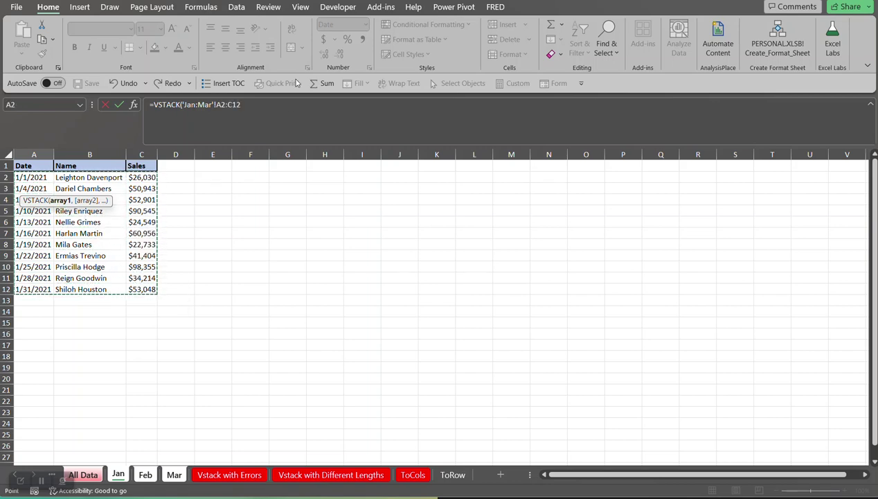
{"action": "left_click", "coordinate": [248, 105]}
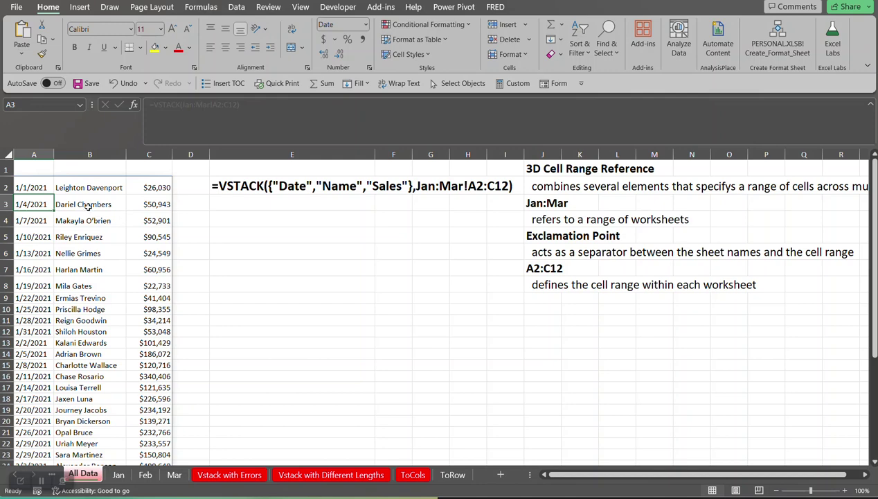
Compare the stacked rows with the Jan, Feb and Mar sheets, and examine the formula in A2 and the 3D reference note in J2
{"action": "left_click", "coordinate": [118, 475]}
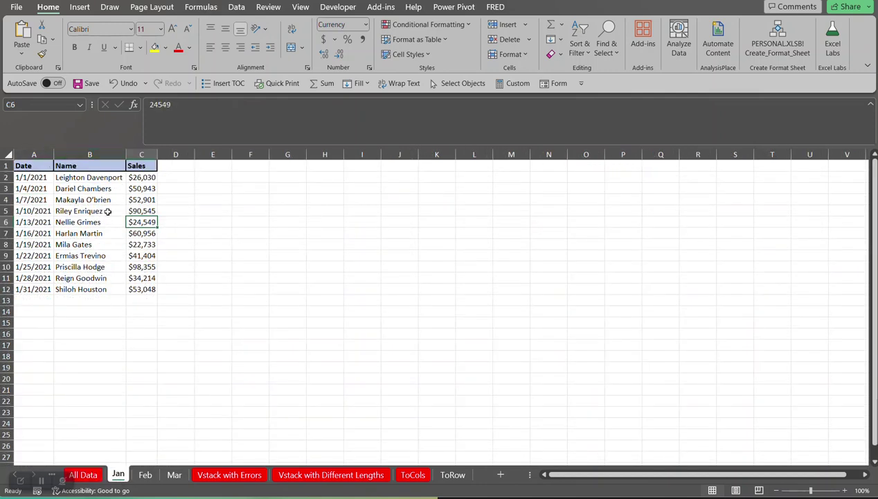
{"action": "left_click", "coordinate": [146, 475]}
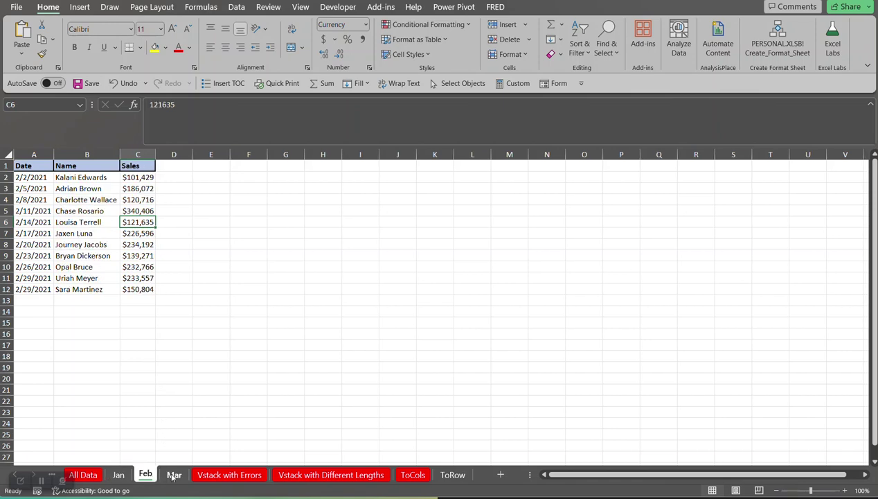
{"action": "left_click", "coordinate": [173, 475]}
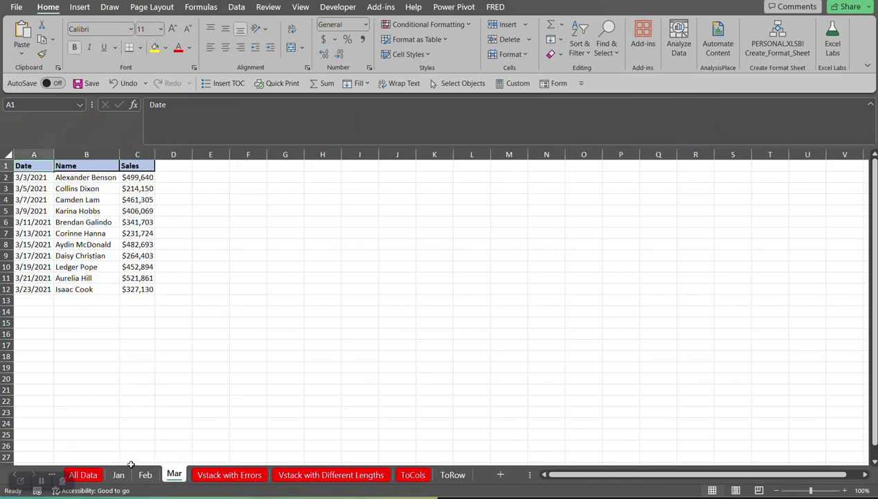
{"action": "left_click", "coordinate": [84, 475]}
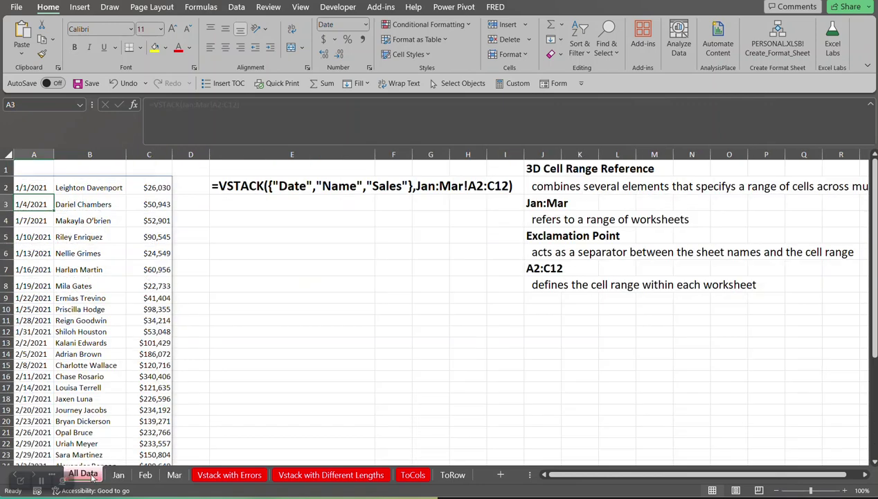
{"action": "left_click", "coordinate": [32, 187]}
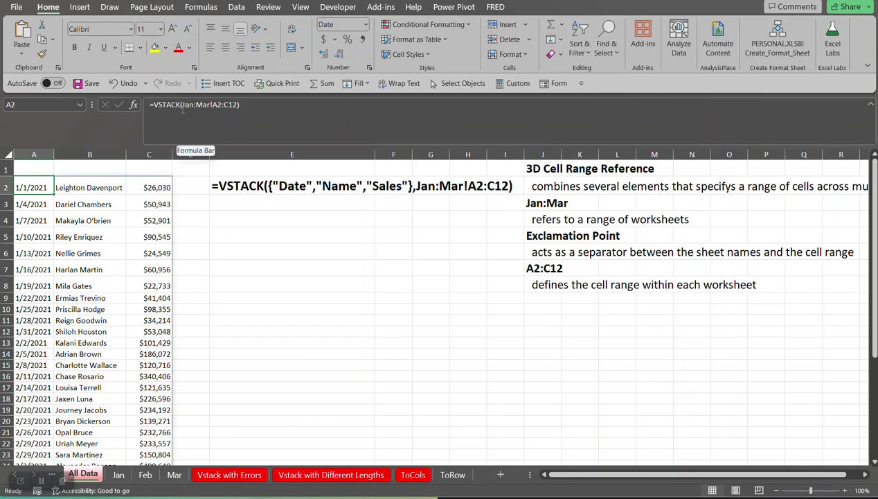
{"action": "left_click", "coordinate": [540, 188]}
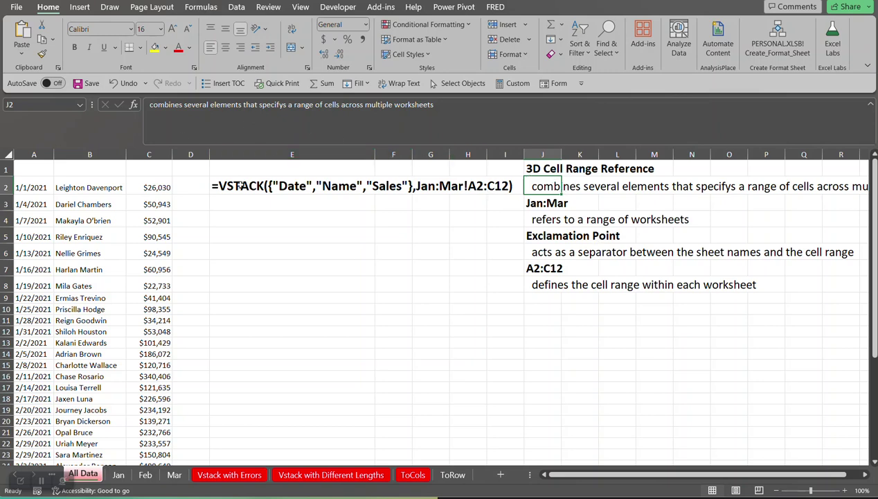
{"action": "left_click", "coordinate": [42, 188]}
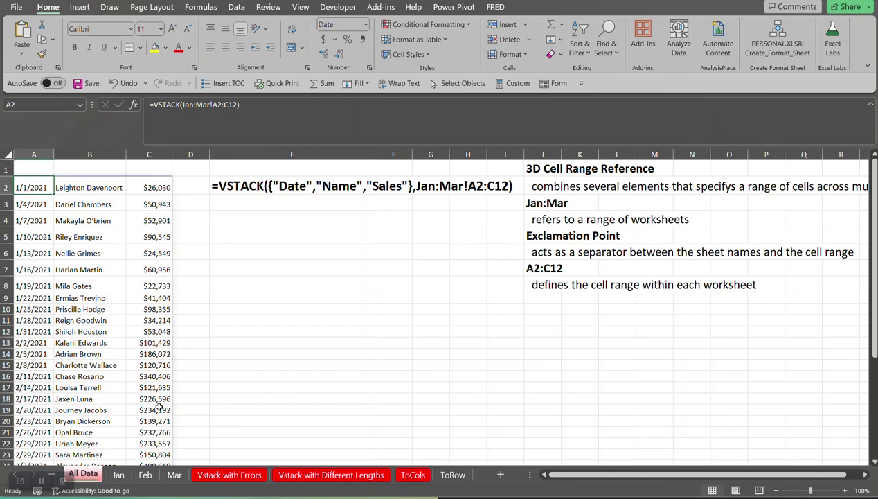
Review the monthly source sheets again, selecting A2:C12 on the Mar sheet, and return to the All Data sheet
{"action": "left_click", "coordinate": [117, 475]}
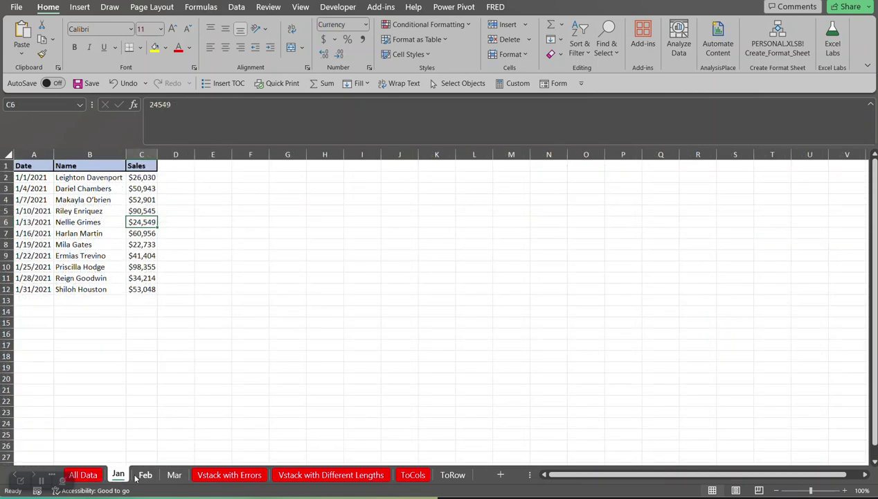
{"action": "left_click", "coordinate": [143, 475]}
{"action": "left_click", "coordinate": [167, 473]}
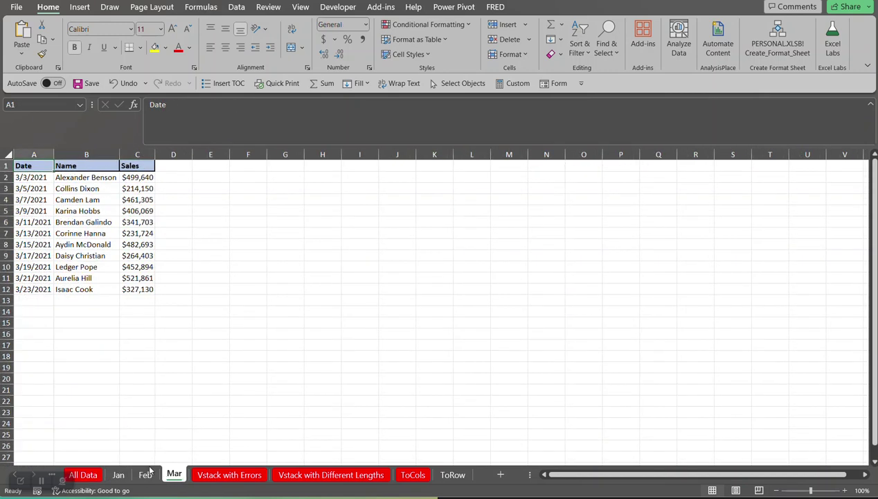
{"action": "left_click_drag", "start_coordinate": [36, 177], "coordinate": [149, 288]}
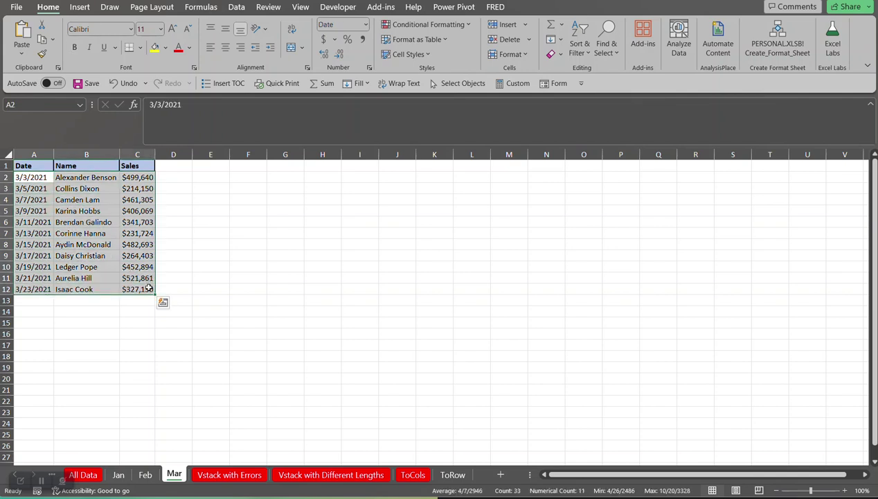
{"action": "left_click", "coordinate": [84, 475]}
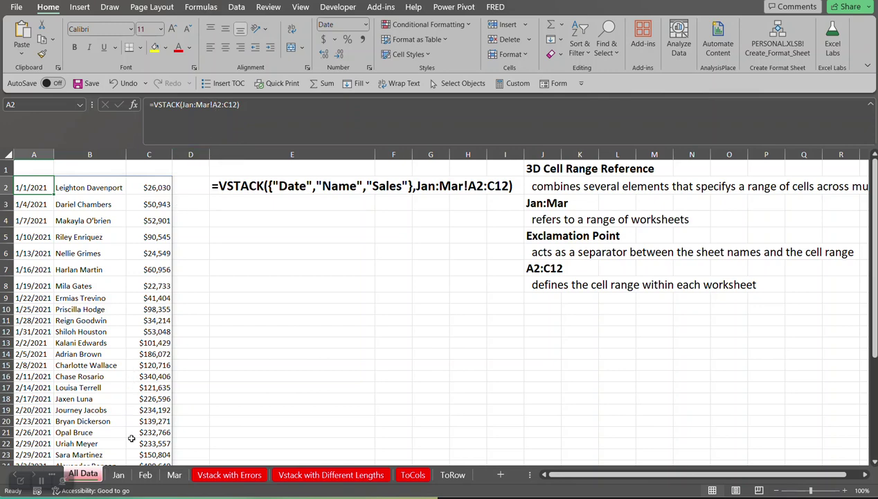
{"action": "left_click", "coordinate": [119, 476]}
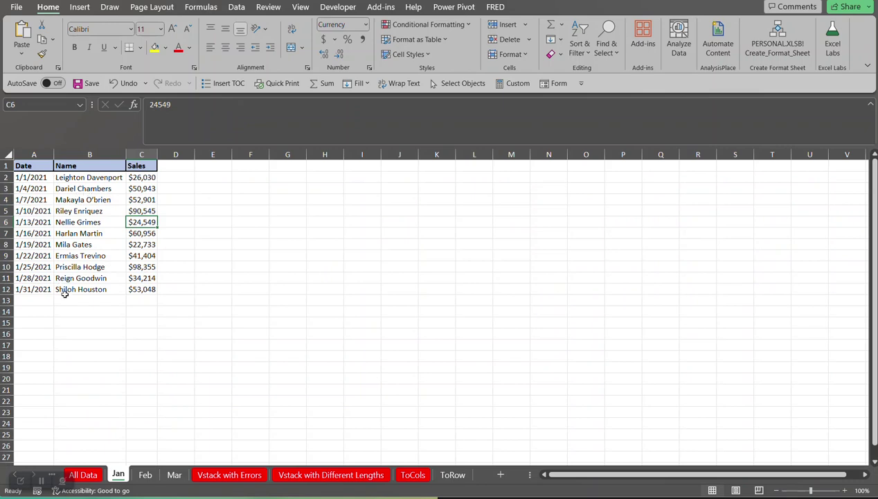
{"action": "left_click", "coordinate": [94, 472]}
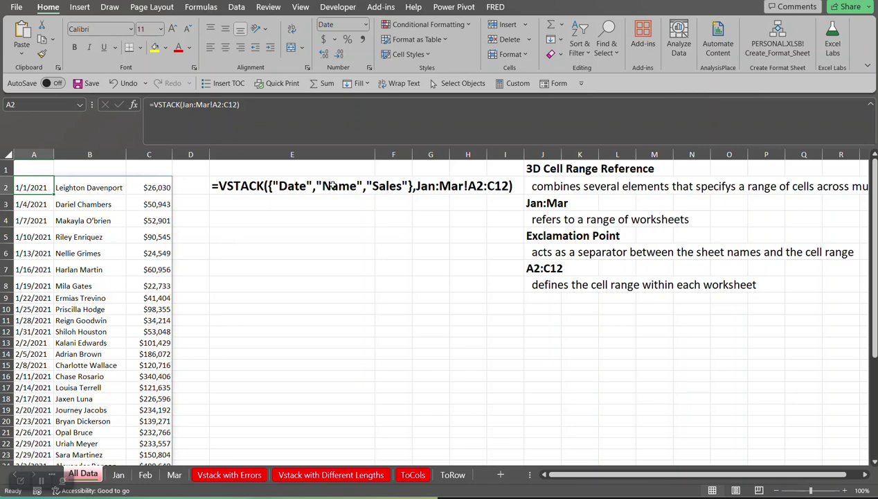
Enter =VSTACK({"Date","Name","Sales"}) in cell E4 to output the three headers across one row
{"action": "left_click", "coordinate": [234, 218]}
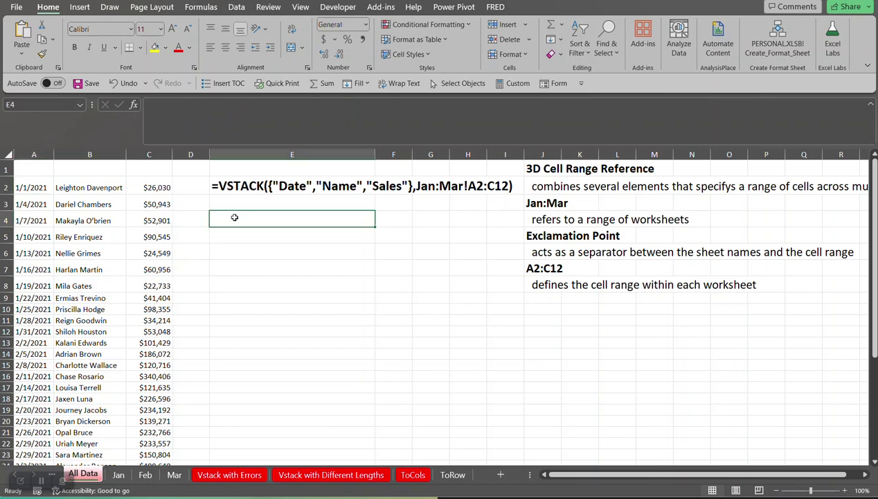
{"action": "type", "text": "=v"}
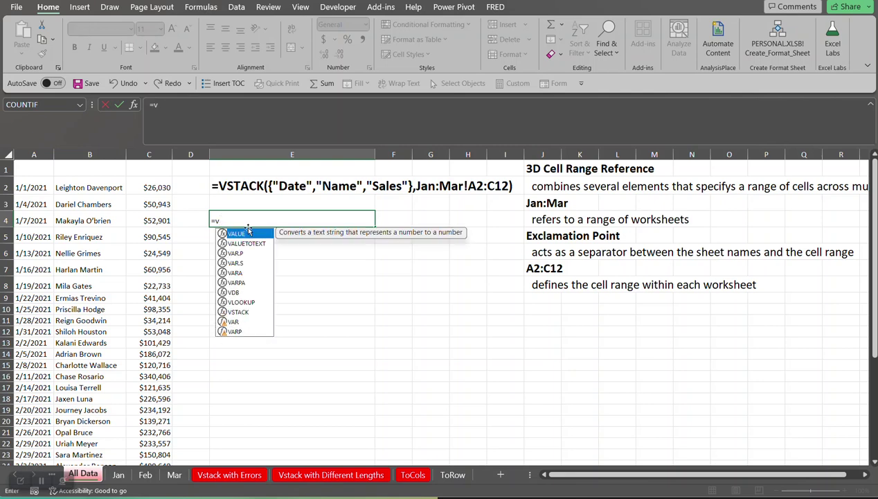
{"action": "type", "text": "s"}
{"action": "key", "text": "Tab"}
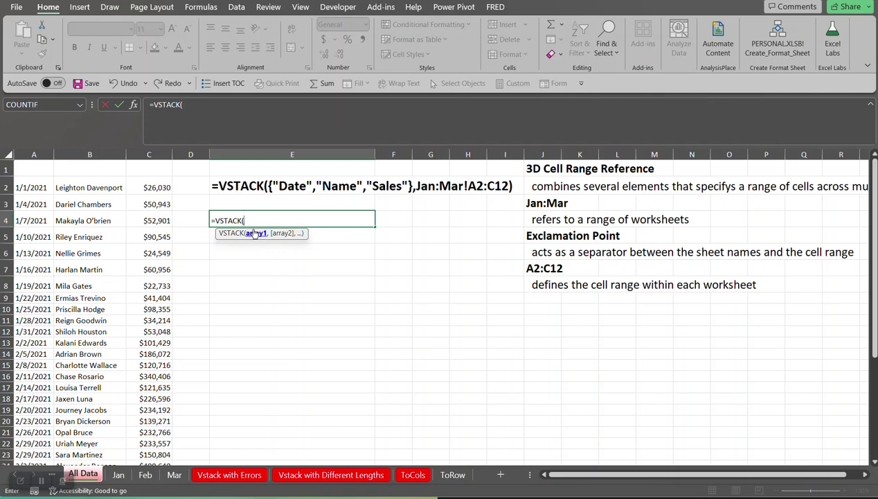
{"action": "type", "text": "{"}
{"action": "left_click", "coordinate": [245, 220]}
{"action": "type", "text": "\"Date\",\"Name"}
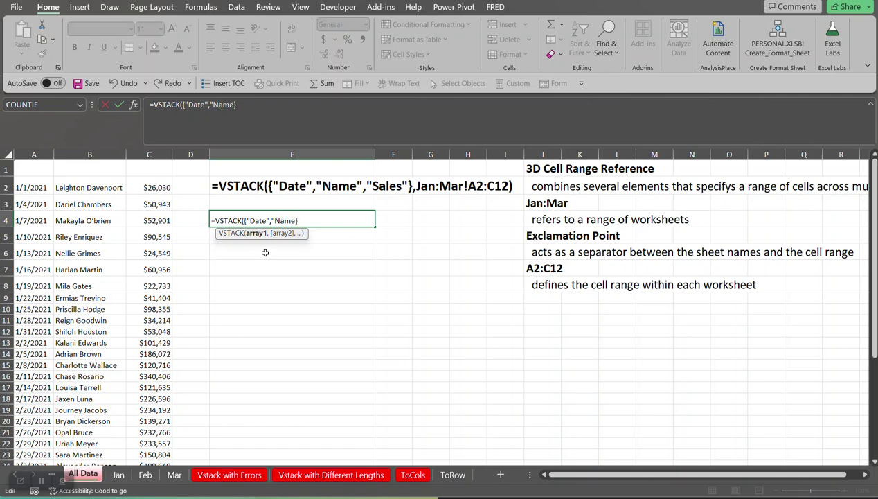
{"action": "type", "text": "\"\""}
{"action": "key", "text": "BackSpace"}
{"action": "type", "text": ",\""}
{"action": "key", "text": "BackSpace"}
{"action": "type", "text": "\"Sales\""}
{"action": "key", "text": "Return"}
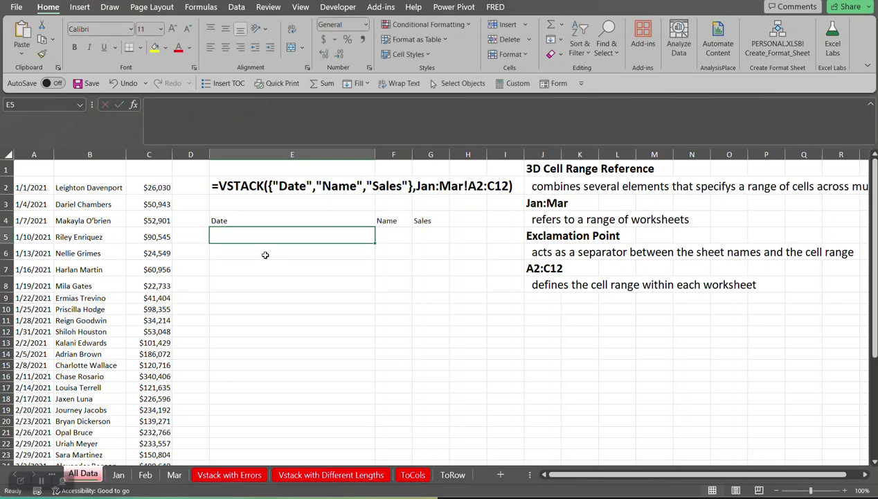
Replace the commas in E4's array constant with semicolons, making it =VSTACK({"Date";"Name";"Sales"}), so the headers run down the column
{"action": "left_click", "coordinate": [235, 218]}
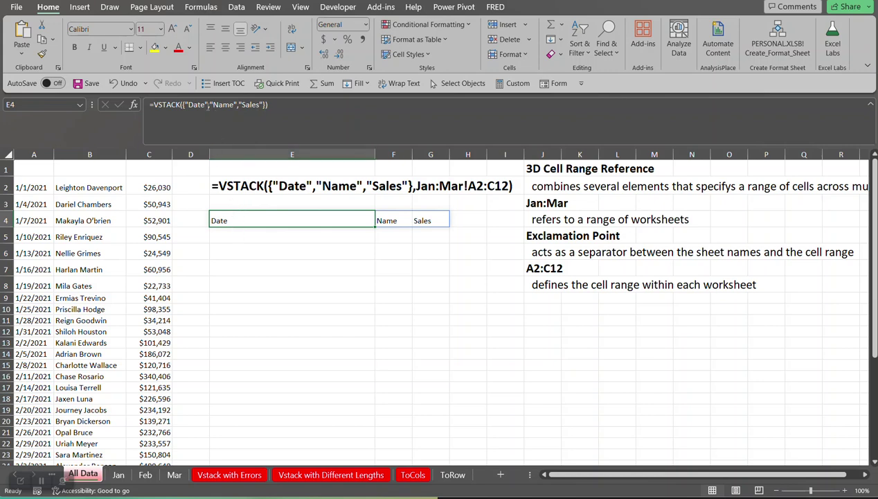
{"action": "left_click", "coordinate": [210, 106]}
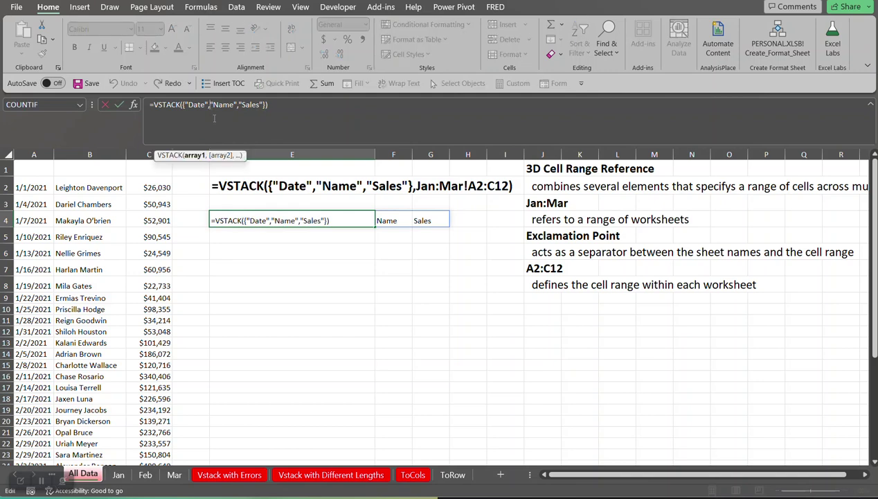
{"action": "key", "text": "BackSpace"}
{"action": "type", "text": ";"}
{"action": "left_click", "coordinate": [240, 105]}
{"action": "key", "text": "BackSpace"}
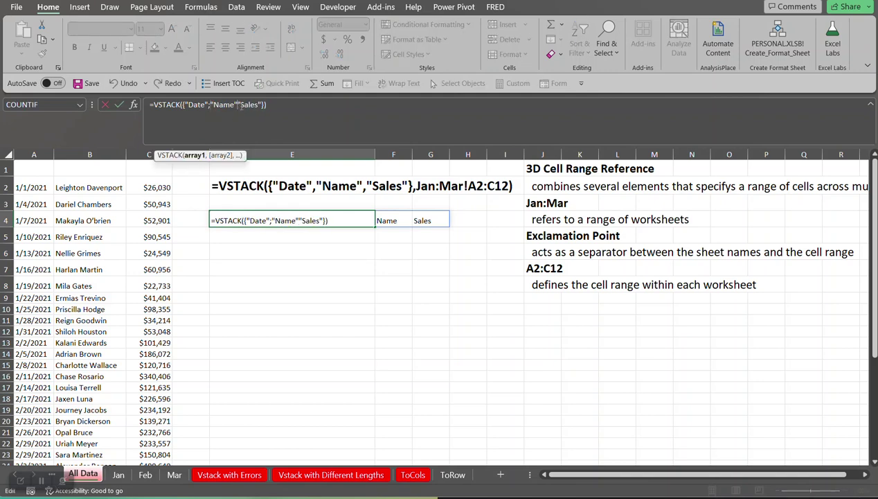
{"action": "type", "text": ";"}
{"action": "key", "text": "Return"}
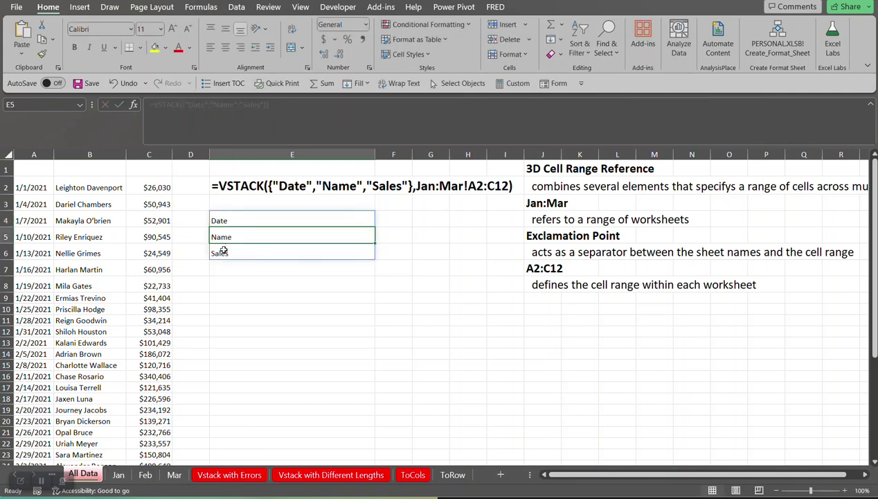
{"action": "left_click", "coordinate": [221, 220]}
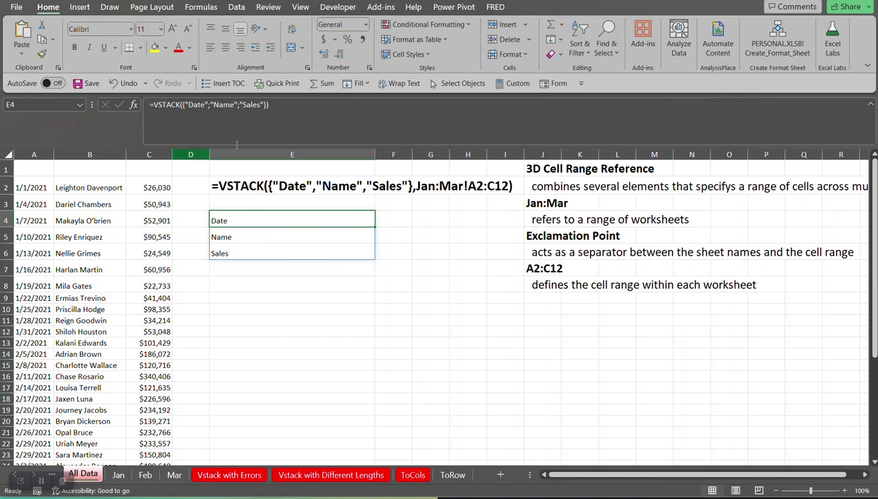
Add the header array constant as the first argument of A2's formula, making it =VSTACK({"Date","Name","Sales"},Jan:Mar!A2:C12)
{"action": "left_click", "coordinate": [50, 187]}
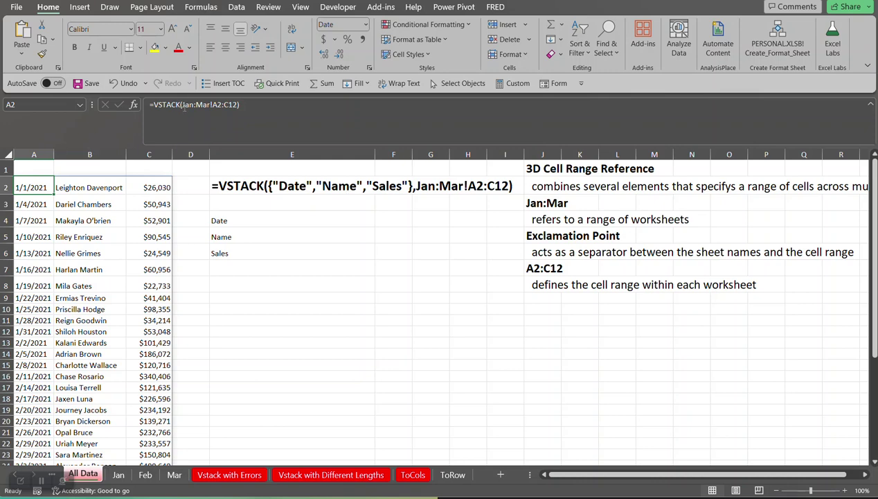
{"action": "left_click", "coordinate": [162, 104]}
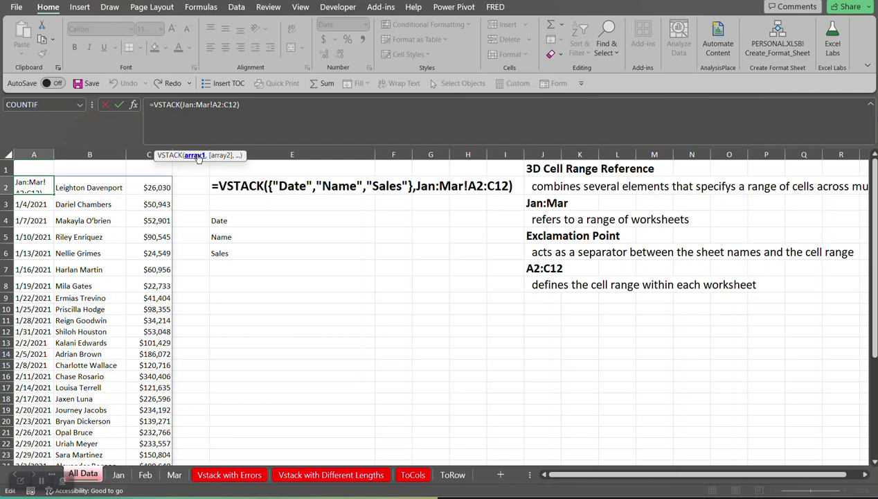
{"action": "type", "text": "{}"}
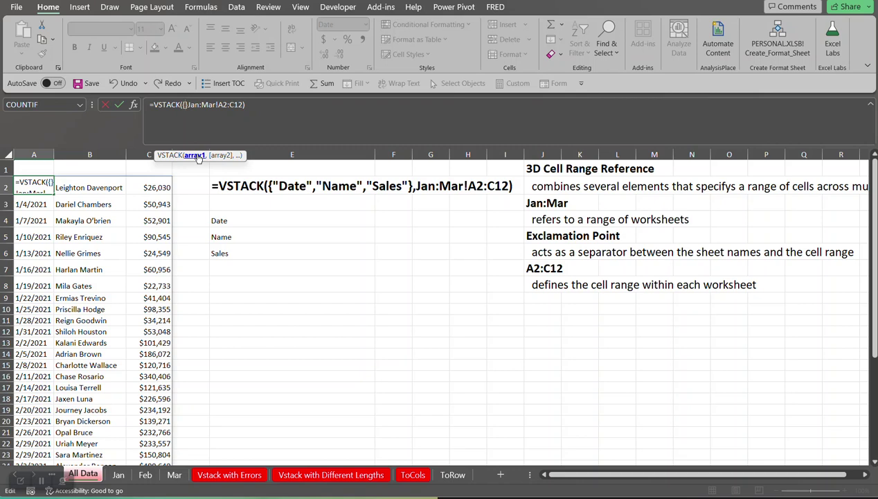
{"action": "type", "text": "\""}
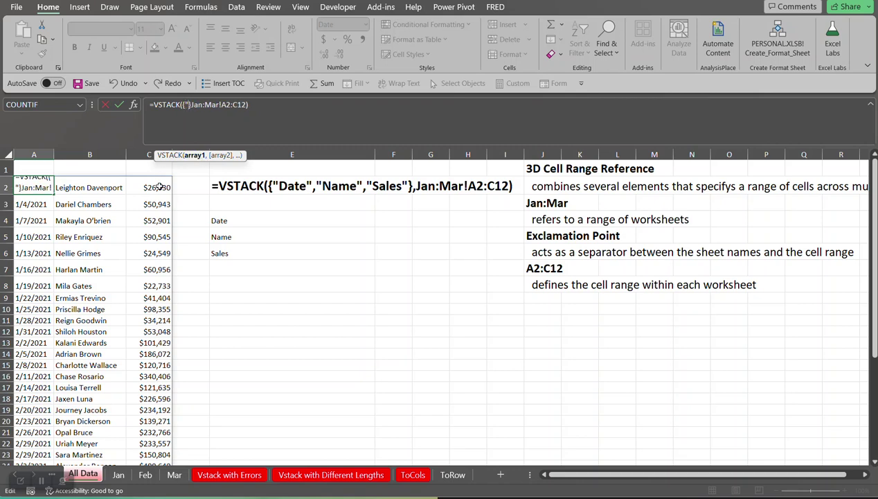
{"action": "type", "text": "Date"}
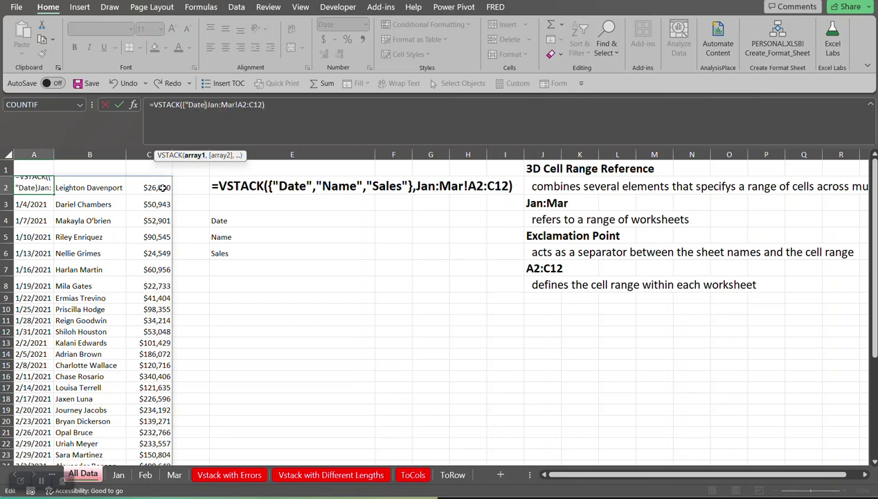
{"action": "type", "text": "\",\""}
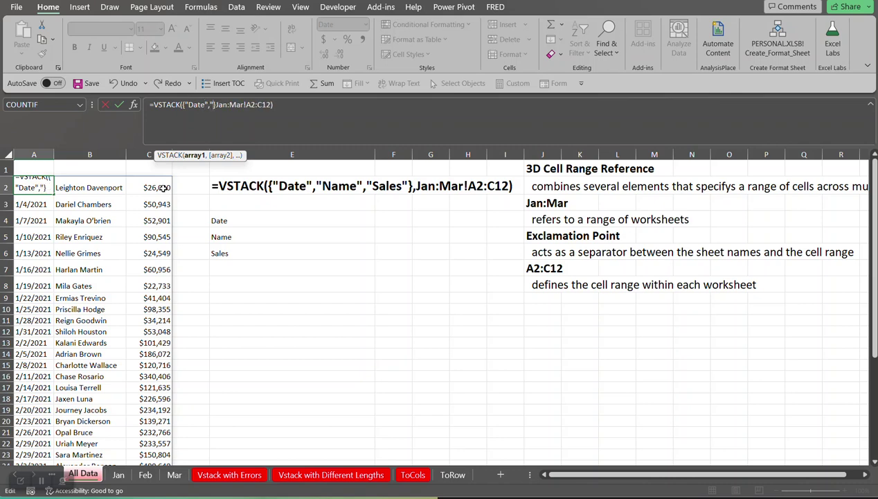
{"action": "type", "text": "Nam"}
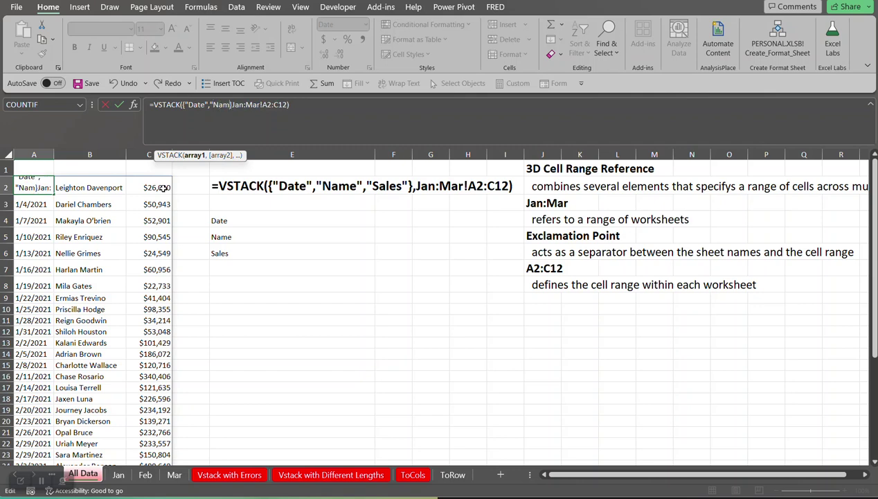
{"action": "type", "text": "e\","}
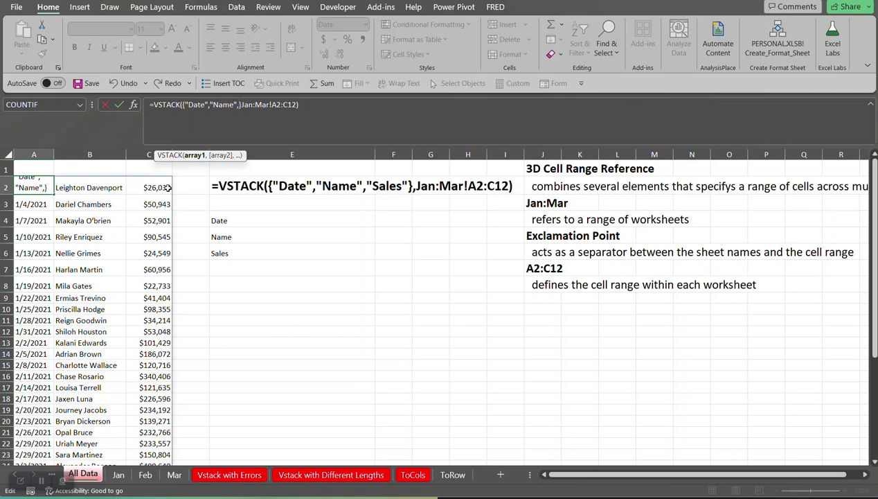
{"action": "type", "text": "\"Sale"}
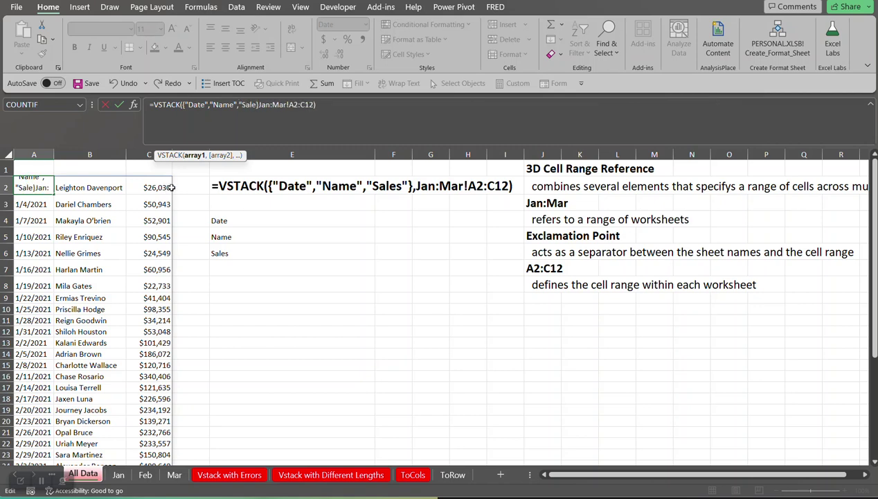
{"action": "type", "text": "s"}
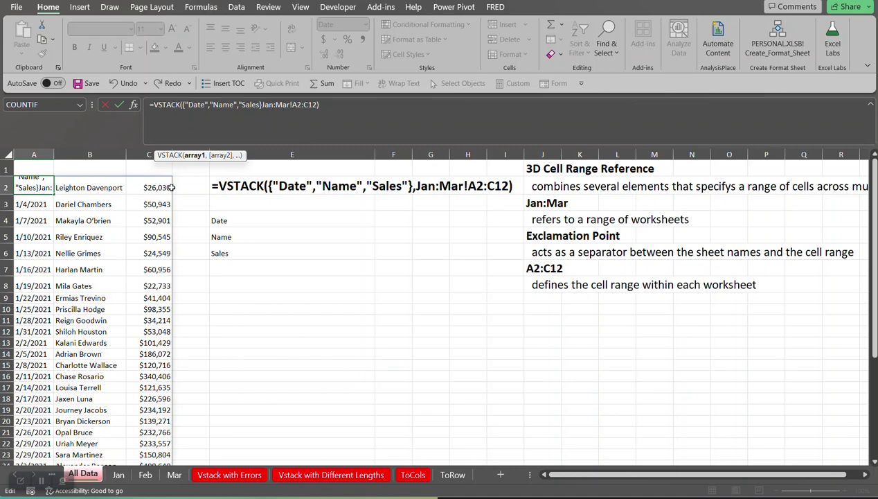
{"action": "type", "text": "\","}
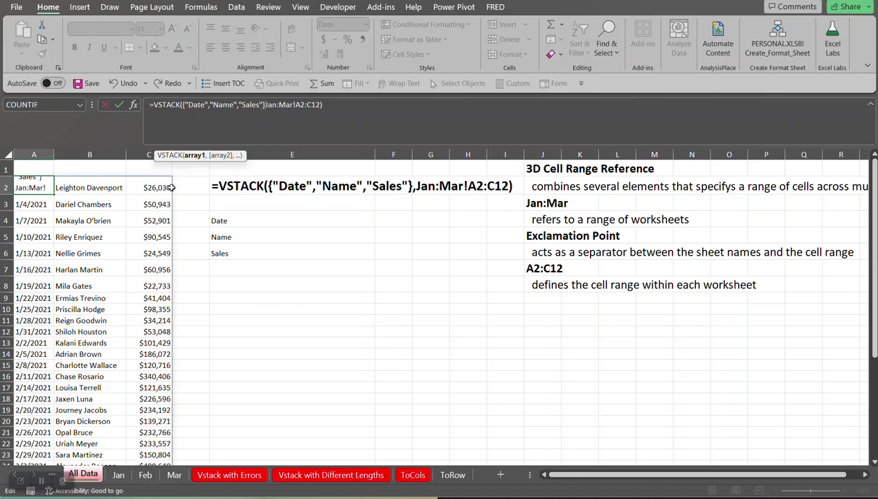
{"action": "type", "text": ","}
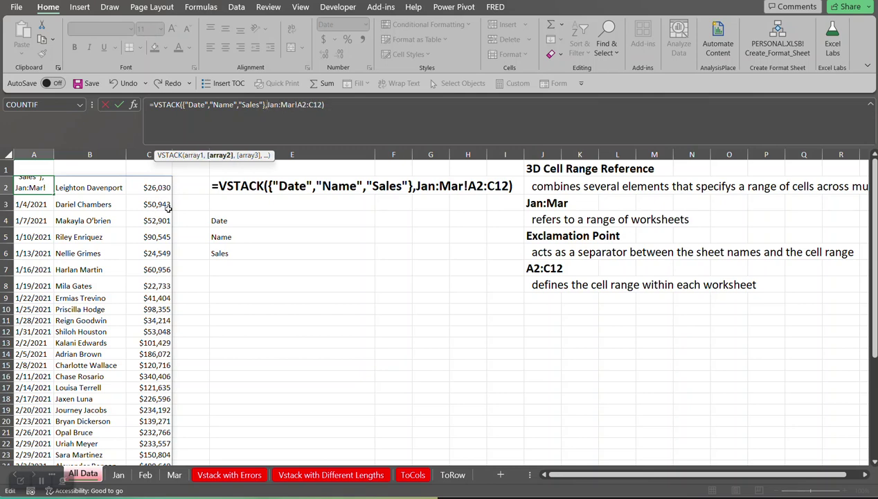
{"action": "left_click", "coordinate": [335, 99]}
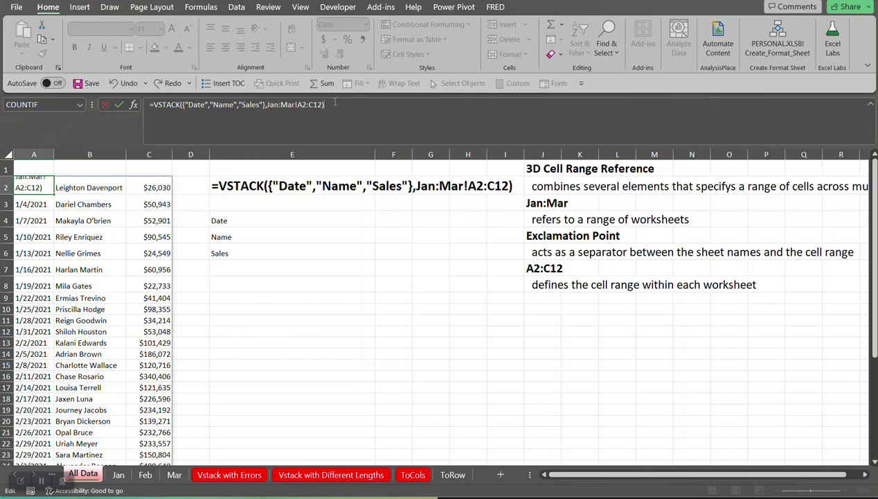
{"action": "key", "text": "Return"}
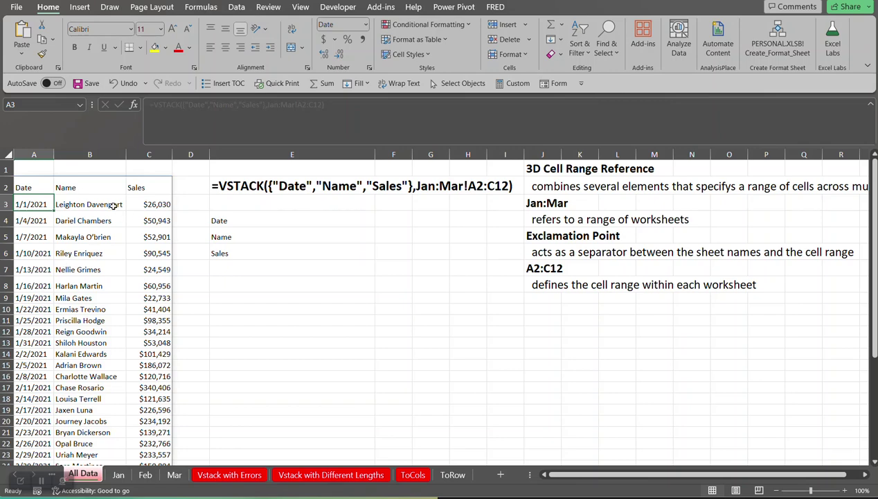
{"action": "left_click", "coordinate": [31, 186]}
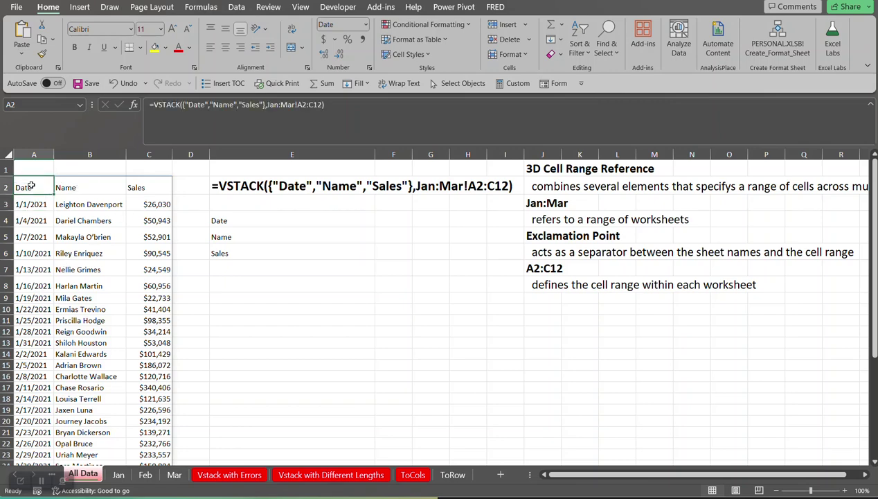